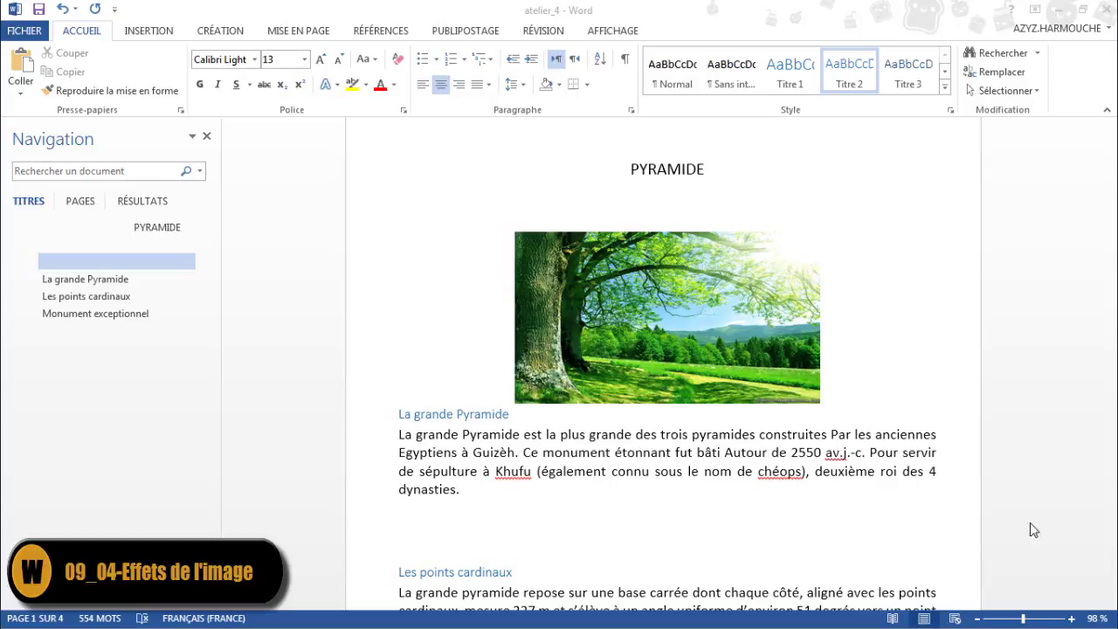
- Open the 3-D format options of the tree picture and set its top bevel width to 3 pt
left_click(622, 299)
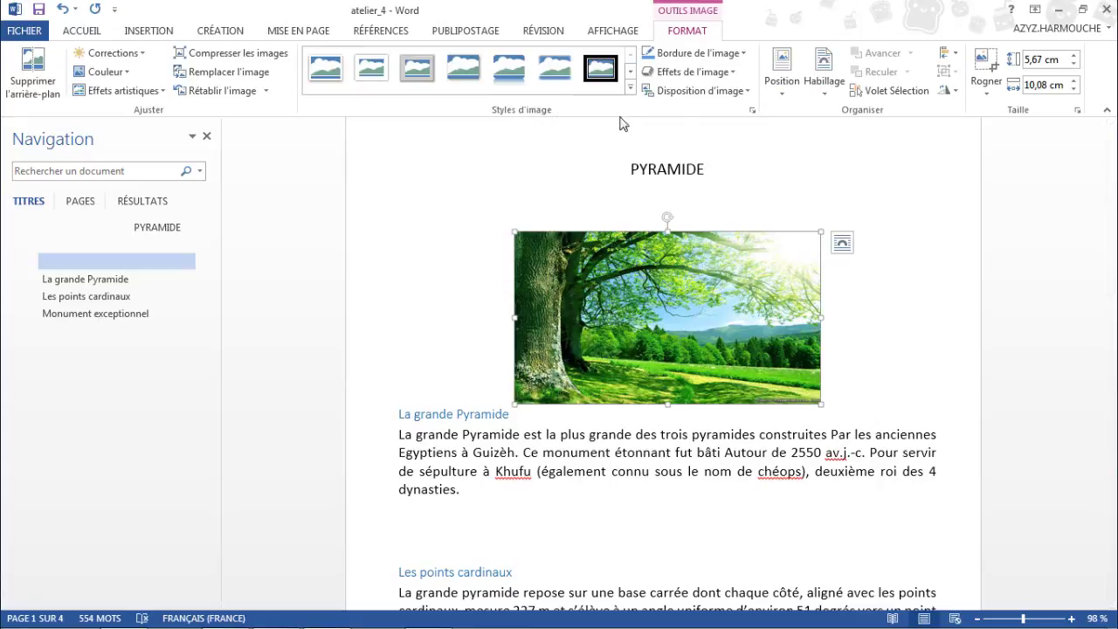
left_click(731, 74)
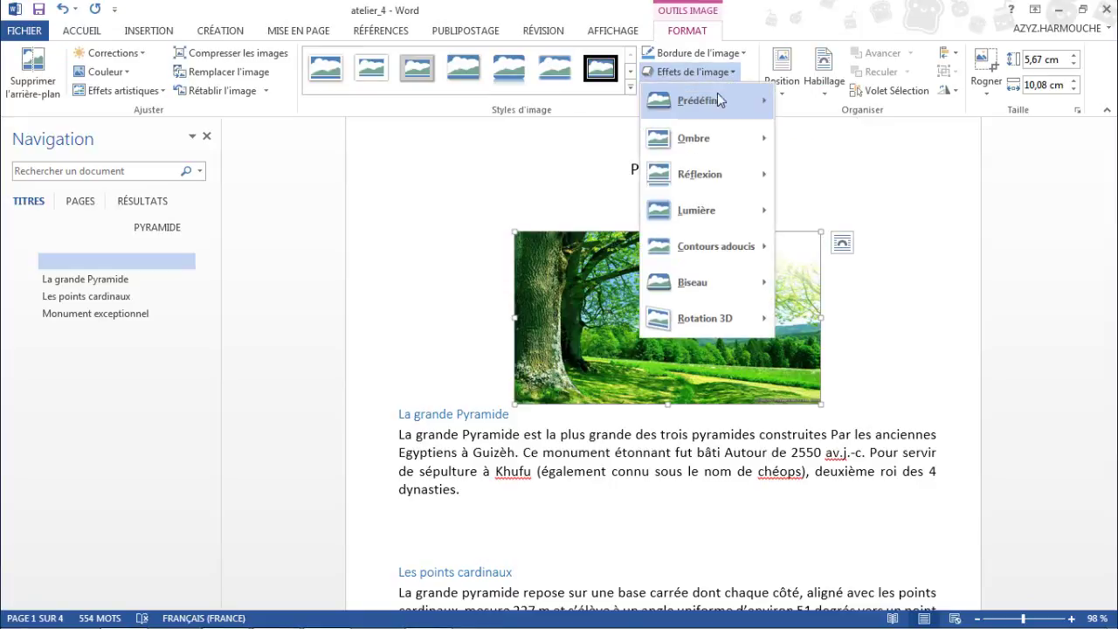
mouse_move(690, 115)
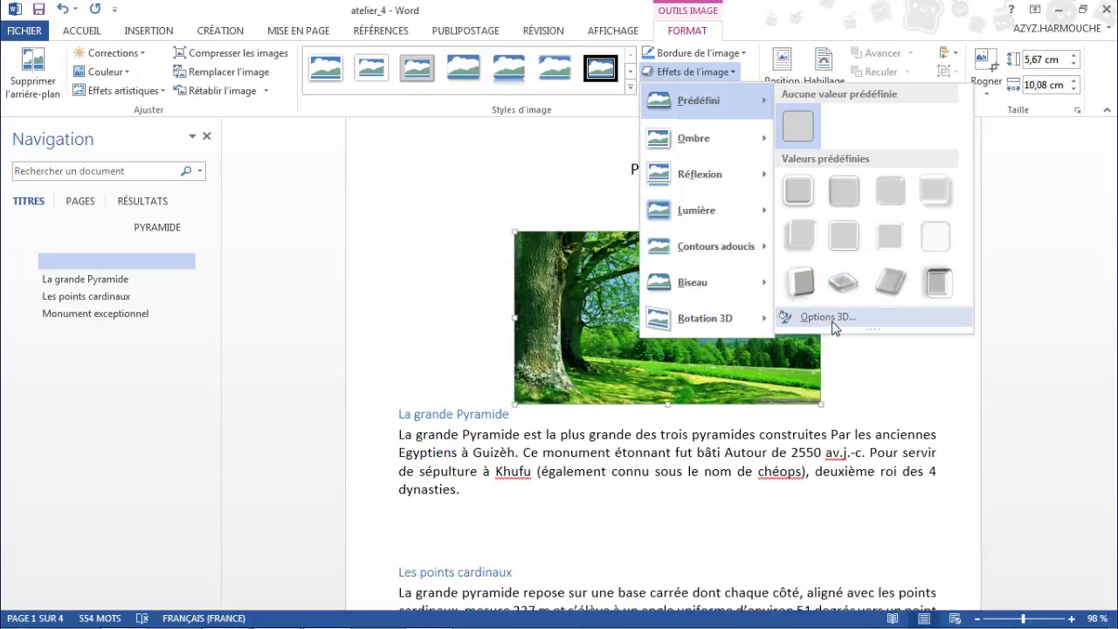
left_click(830, 320)
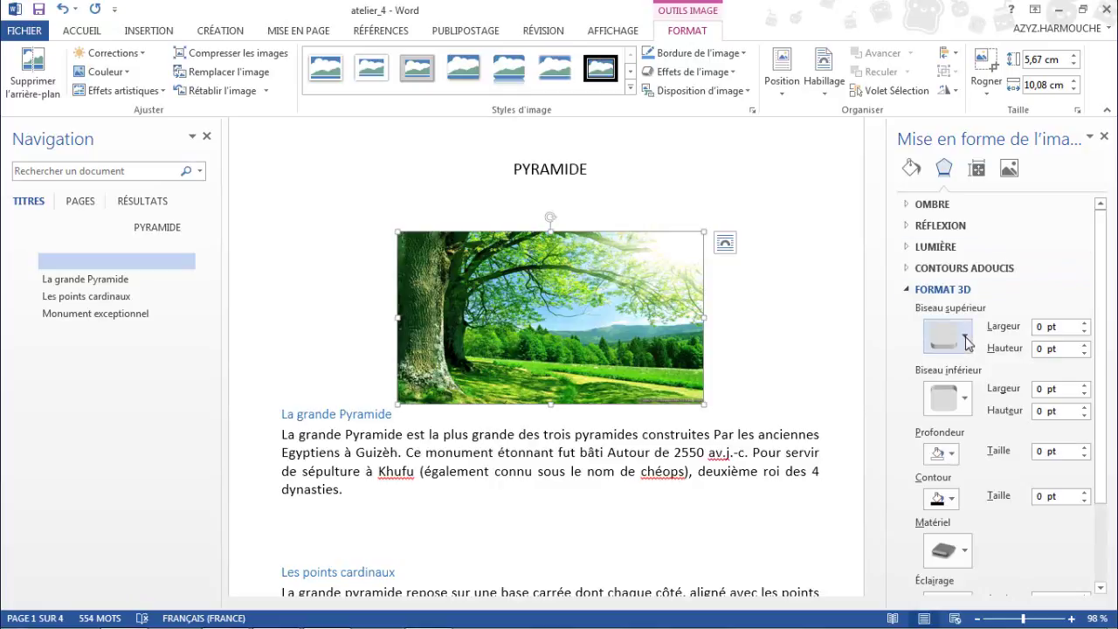
left_click(1084, 323)
left_click(1084, 323)
left_click(1084, 323)
left_click(1084, 323)
left_click(1083, 324)
left_click(1084, 323)
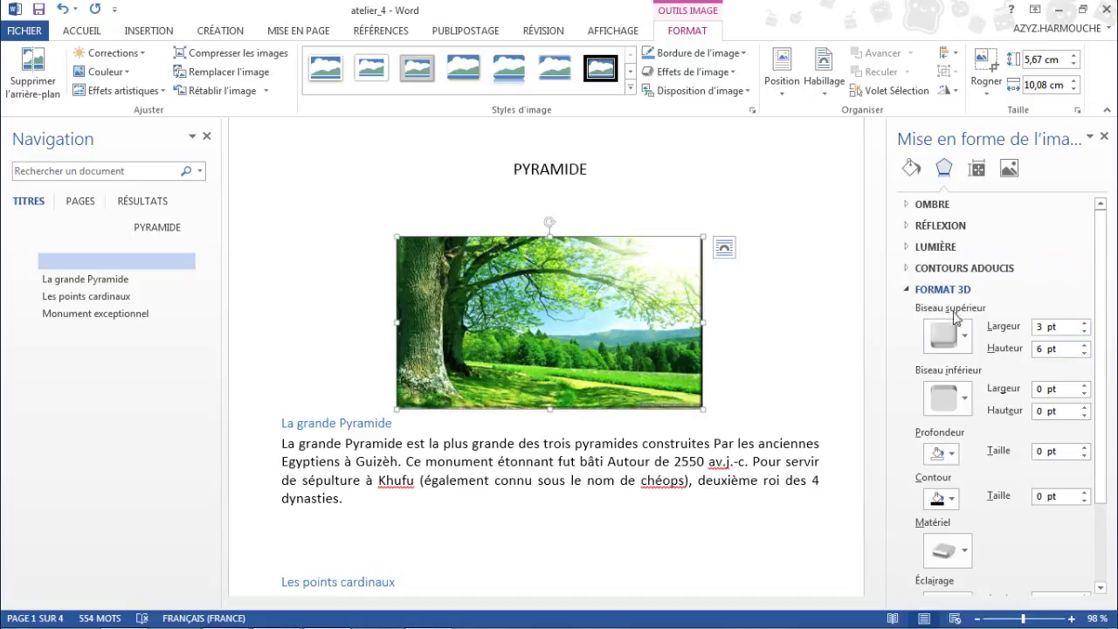
- Apply the second bevel preset of the second row as the picture's bottom bevel and set the depth size to 2 pt
left_click(952, 398)
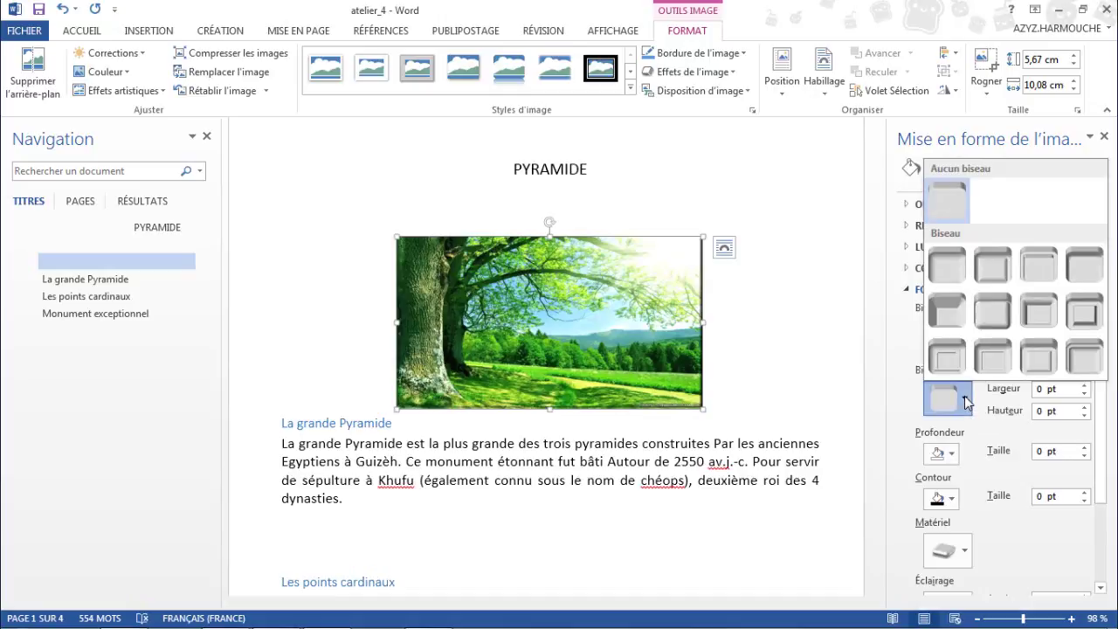
left_click(993, 319)
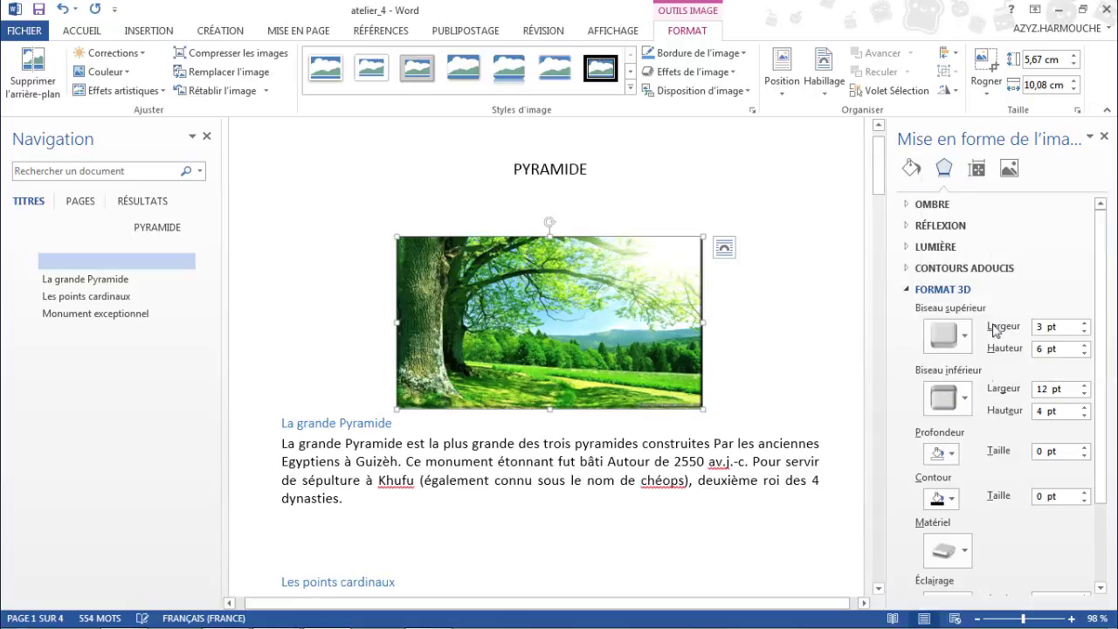
left_click_drag(1105, 395, 1108, 459)
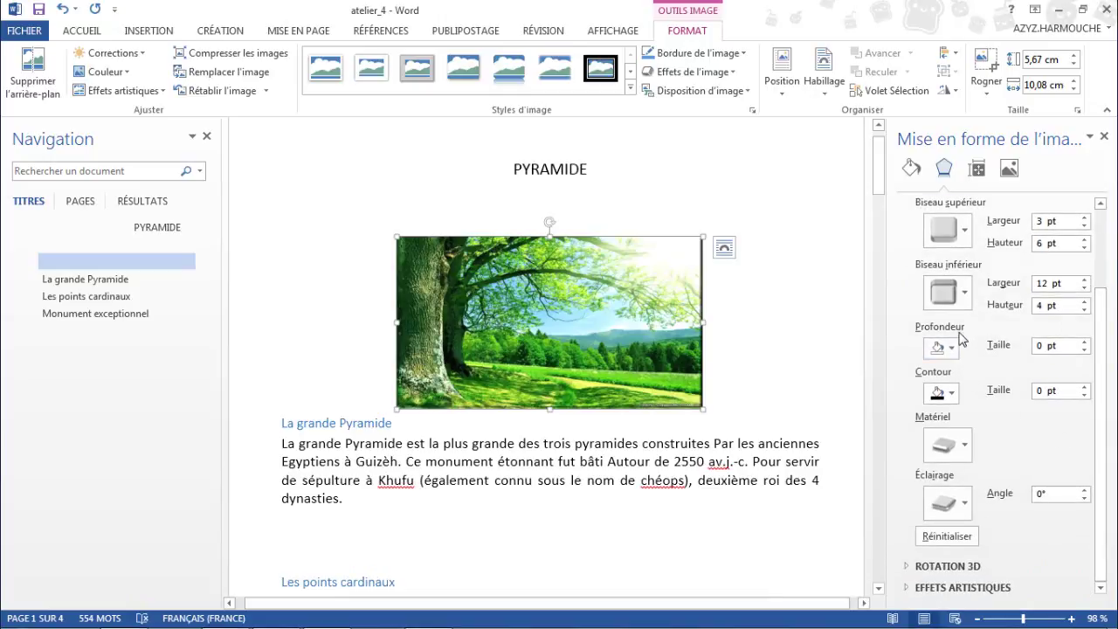
left_click(1084, 343)
left_click(1084, 342)
scroll(900, 353, "up", 3)
- Set the picture's shadow to 40% transparency, 70% size, 13 pt blur, 90° angle and 4 pt distance through the shadow options
left_click(699, 71)
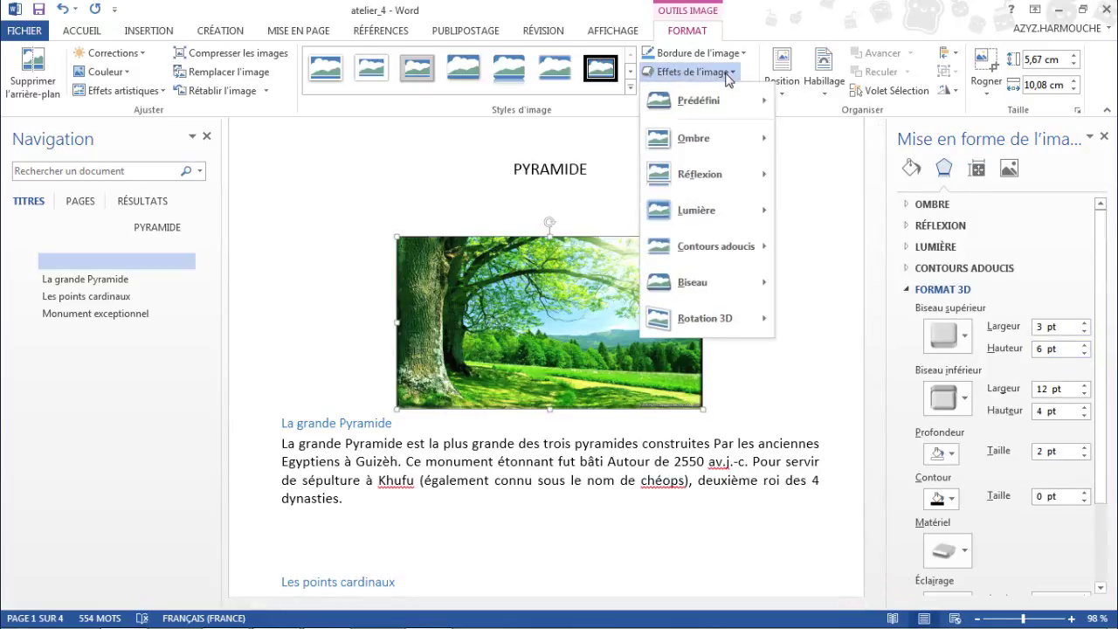
mouse_move(718, 138)
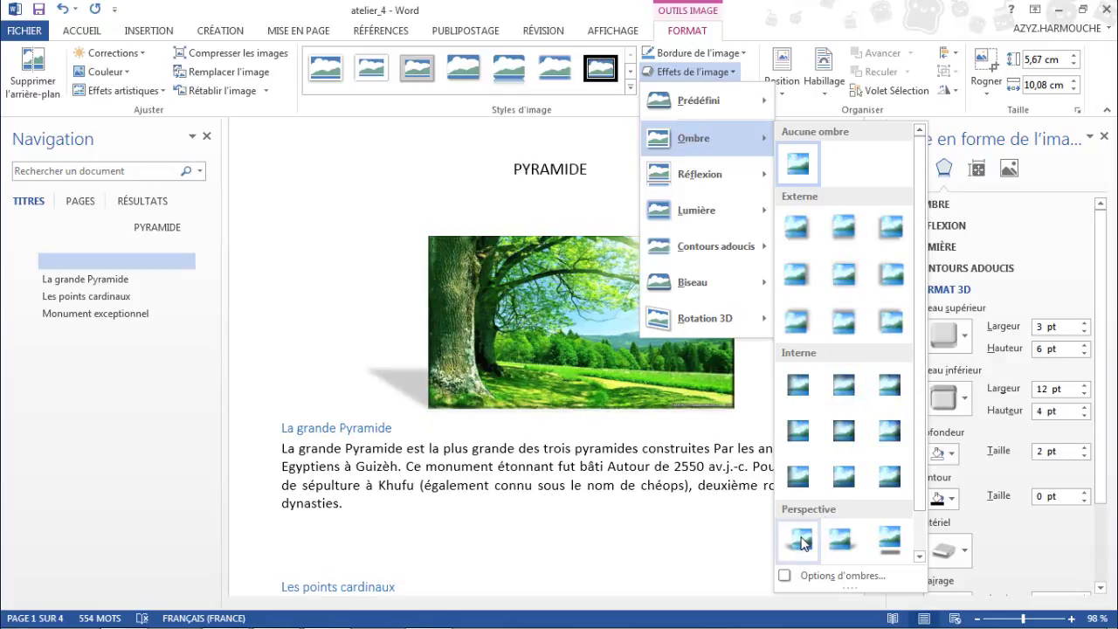
left_click(837, 576)
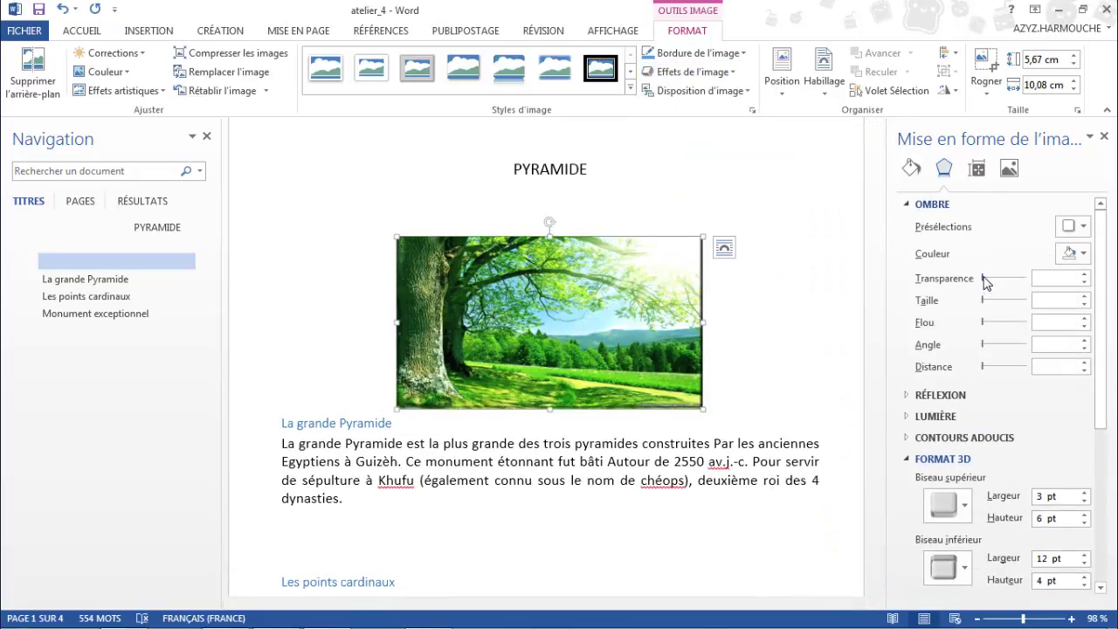
left_click_drag(986, 281, 987, 325)
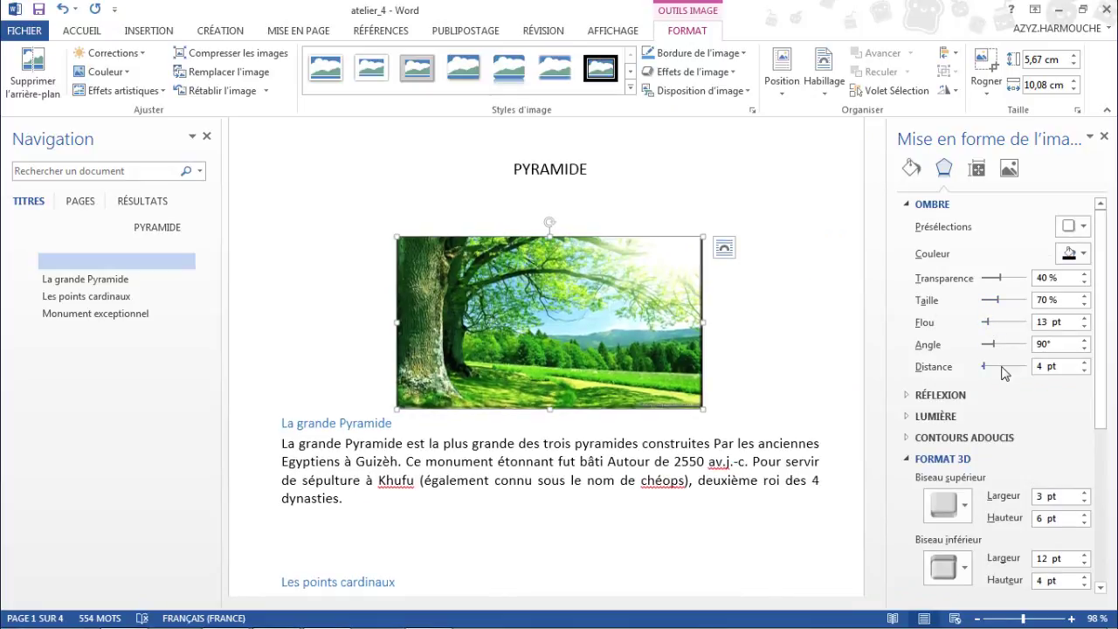
- Preview the reflection and glow variations, and apply 10-point soft edges to the picture
left_click(688, 72)
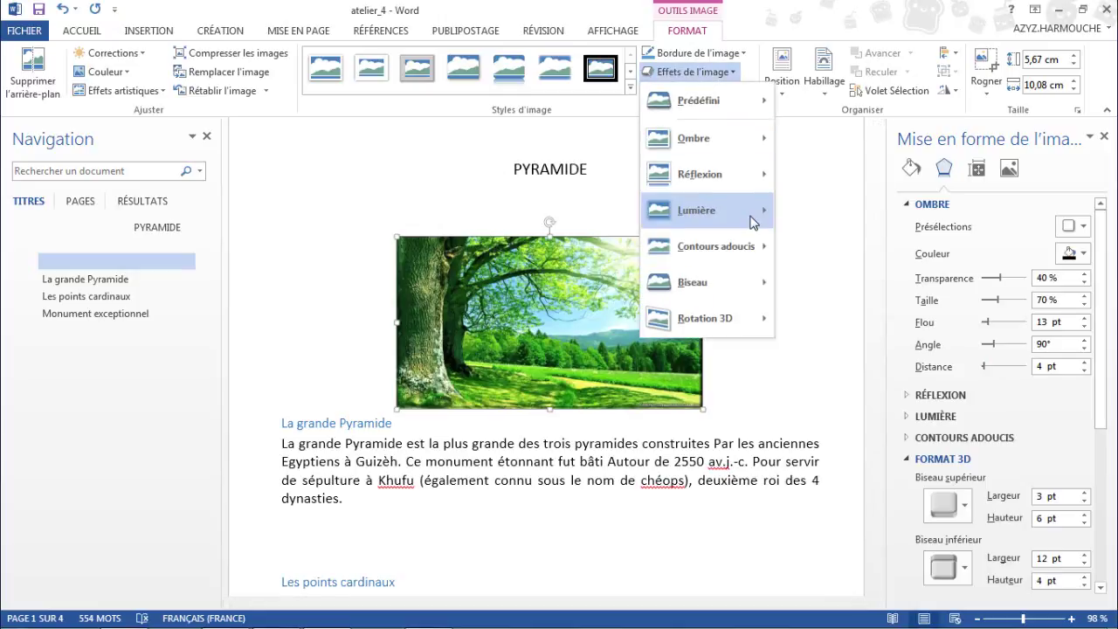
mouse_move(725, 179)
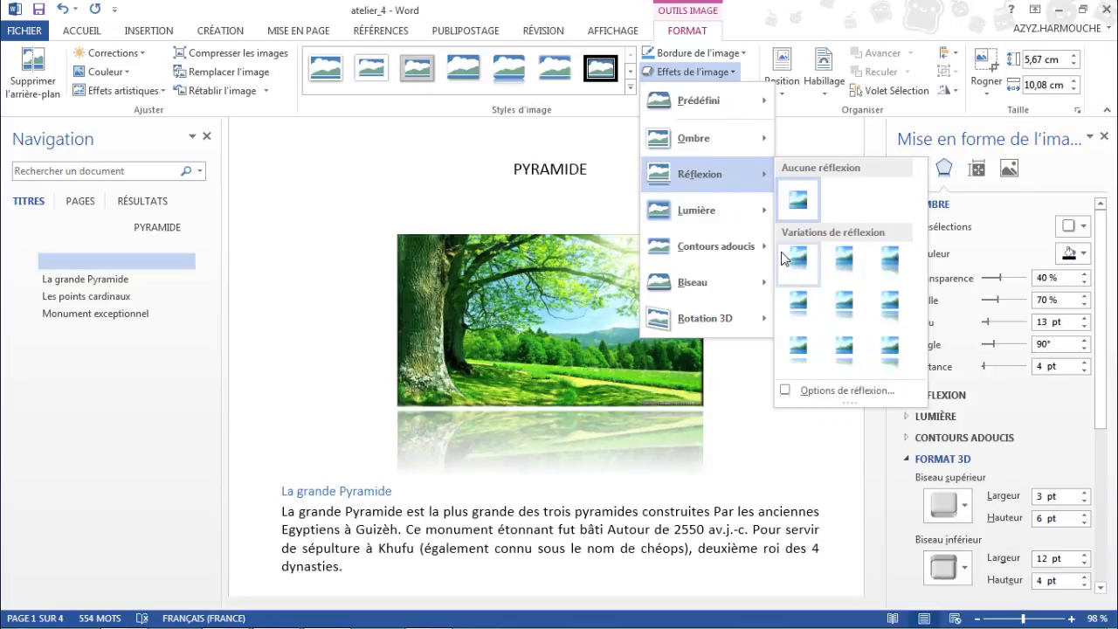
mouse_move(725, 217)
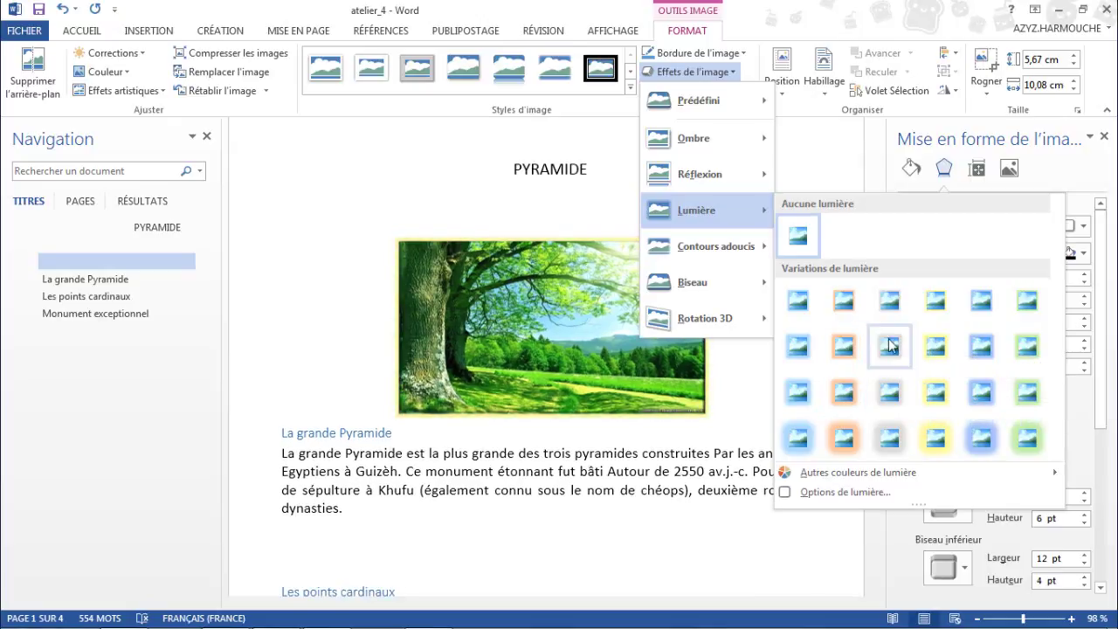
mouse_move(724, 246)
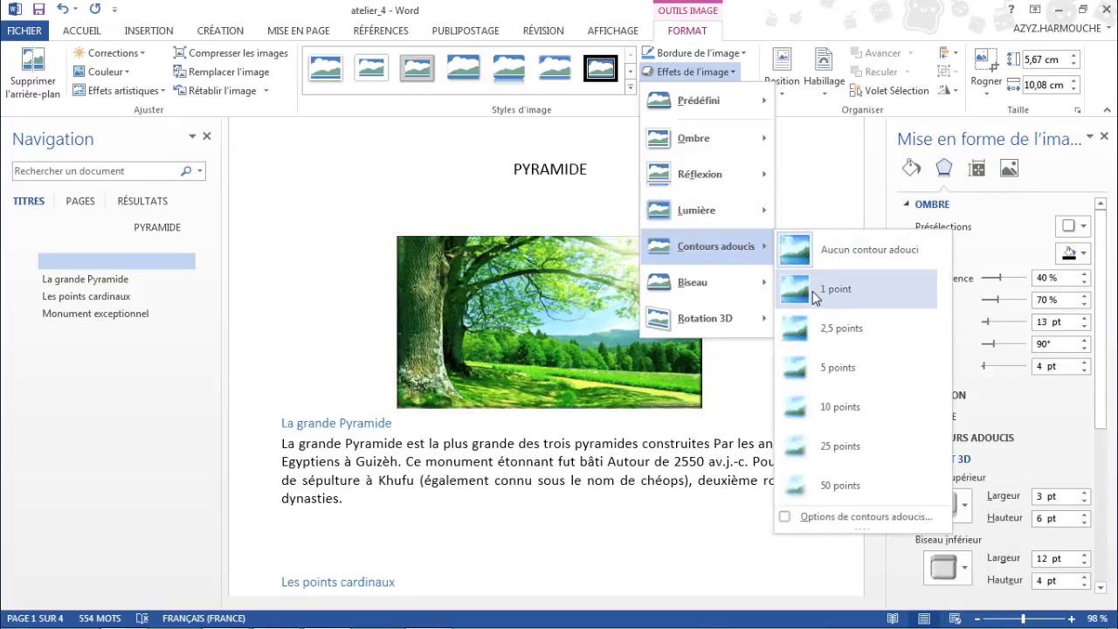
left_click(805, 406)
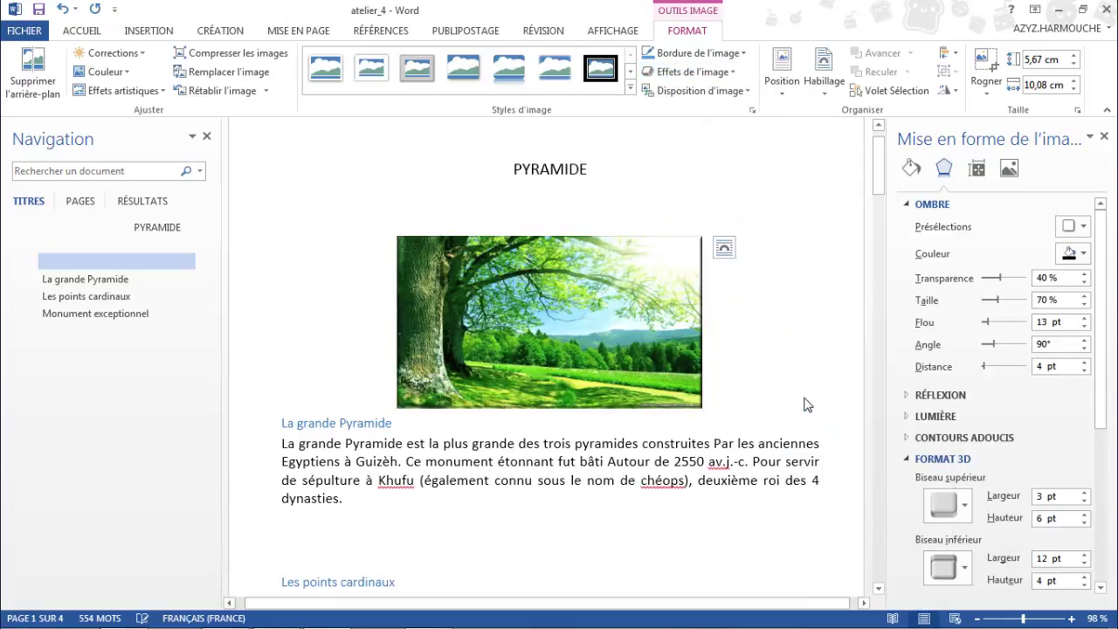
- Apply the third bevel preset of the first row to the picture as an image effect
left_click(690, 72)
mouse_move(709, 283)
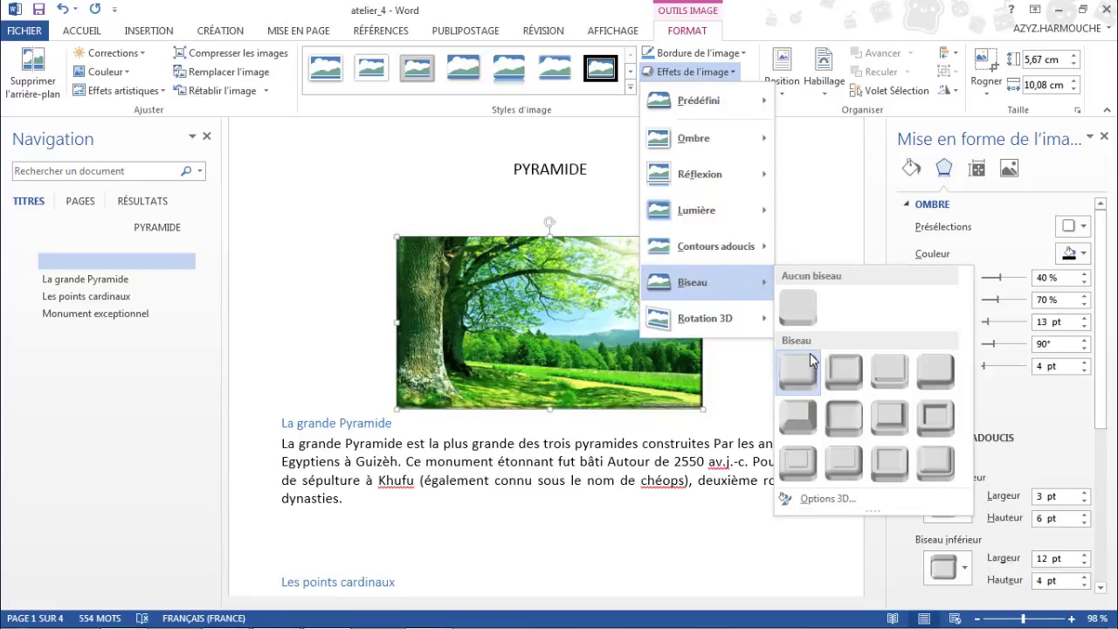
left_click(891, 374)
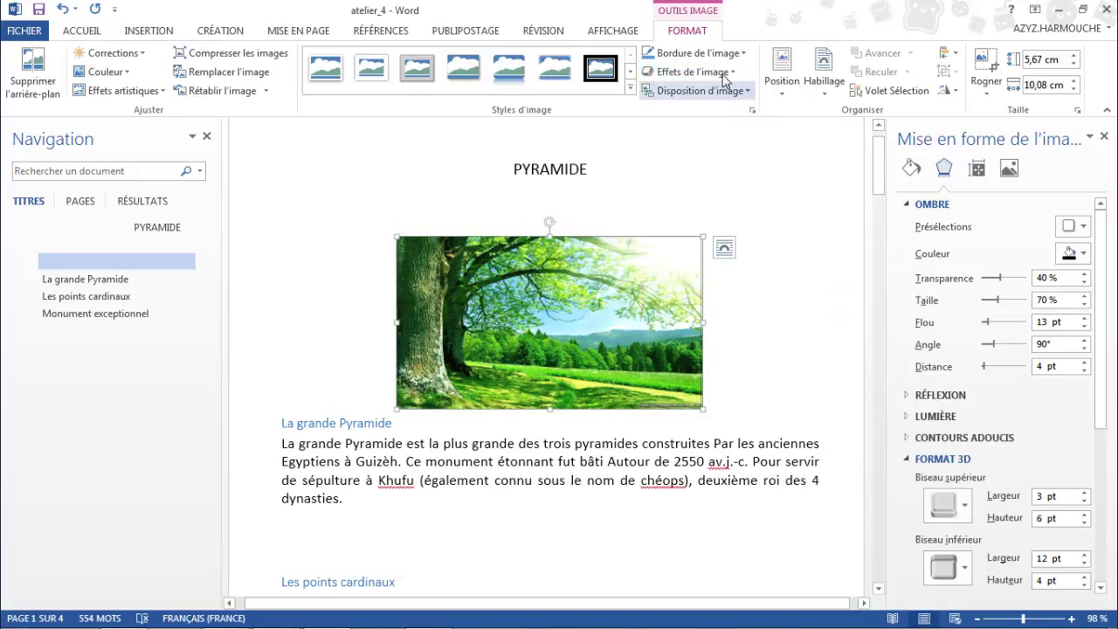
- Preview the 3-D rotation presets, open the 3-D rotation options and set the picture's X rotation to 60°
left_click(690, 72)
mouse_move(728, 325)
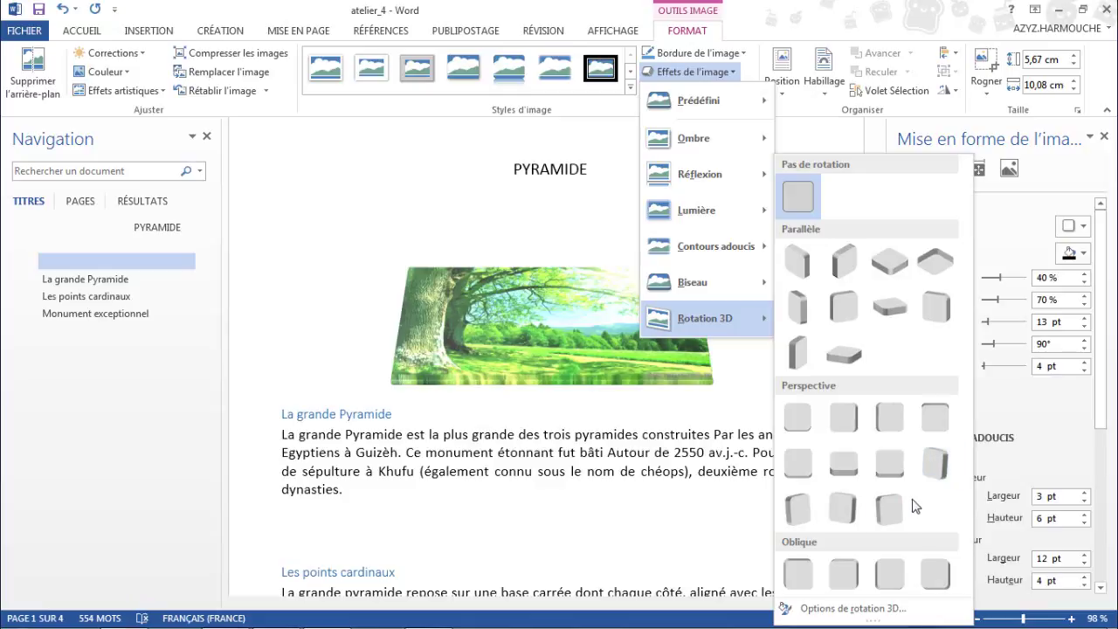
left_click(861, 608)
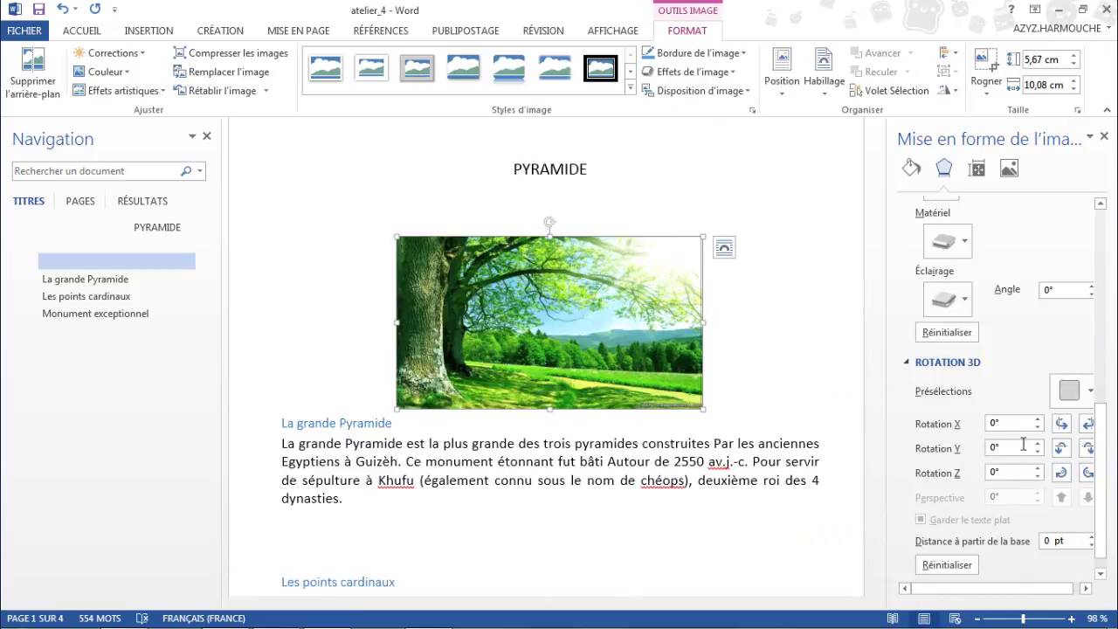
left_click(1039, 423)
left_click(1039, 423)
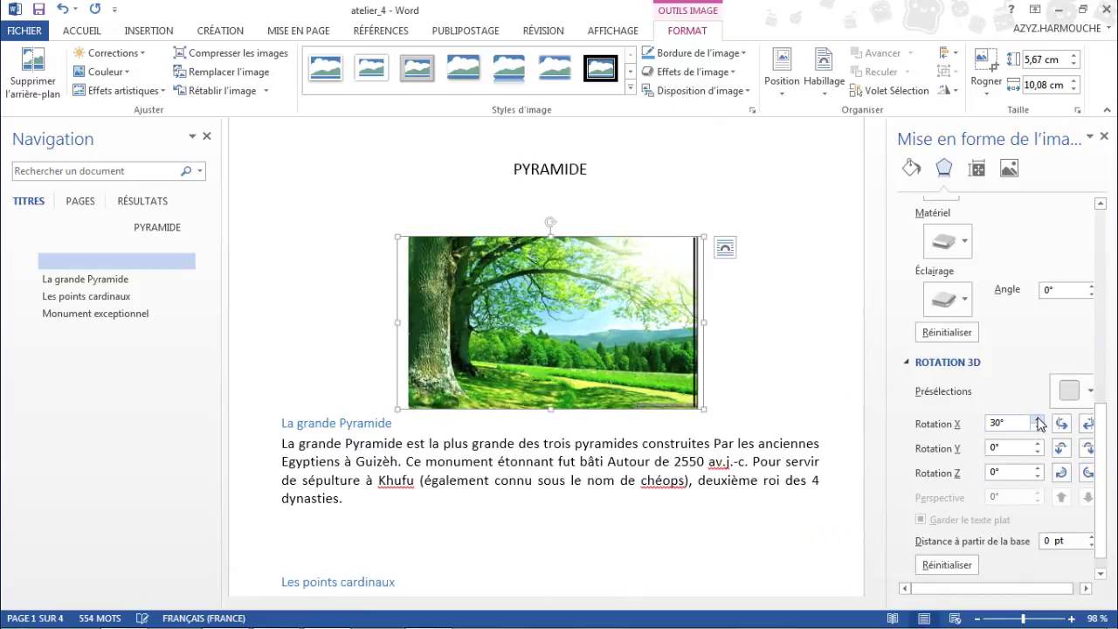
left_click(1040, 423)
left_click(1039, 423)
left_click(1040, 422)
left_click(1039, 423)
- Try a 30° Y rotation on the picture and return the Y rotation to 0°
left_click(1038, 443)
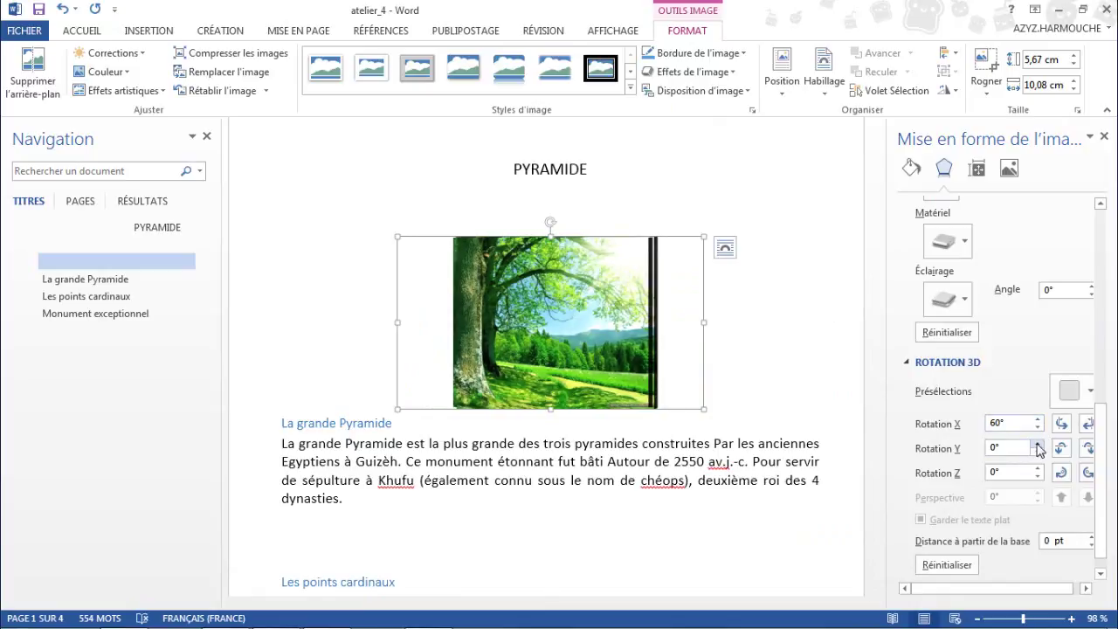
left_click(1038, 444)
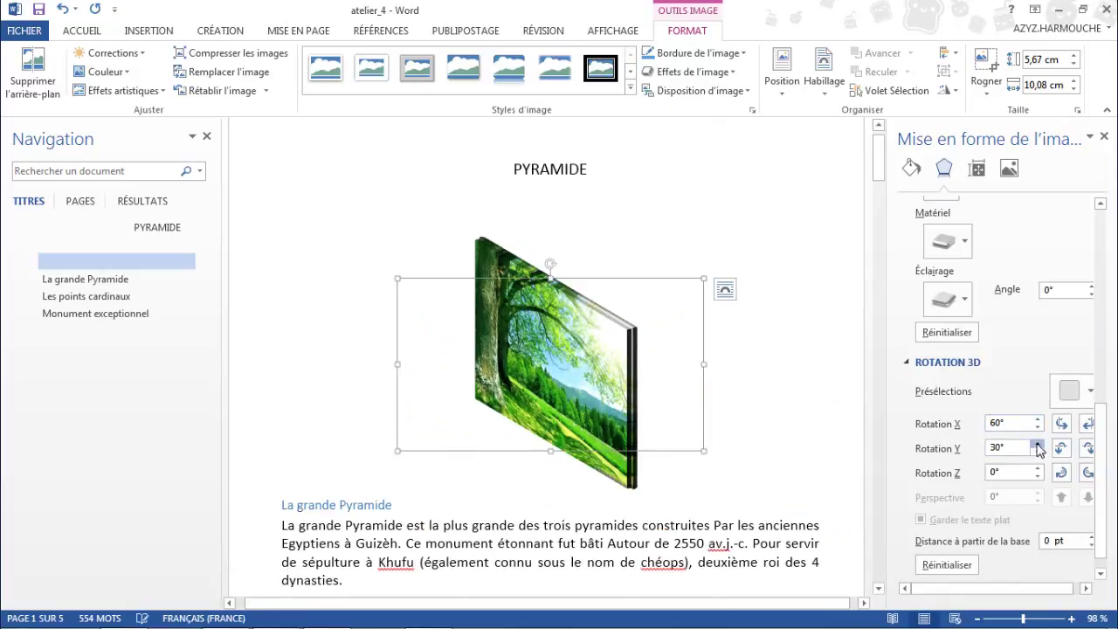
left_click(1038, 451)
left_click(1039, 451)
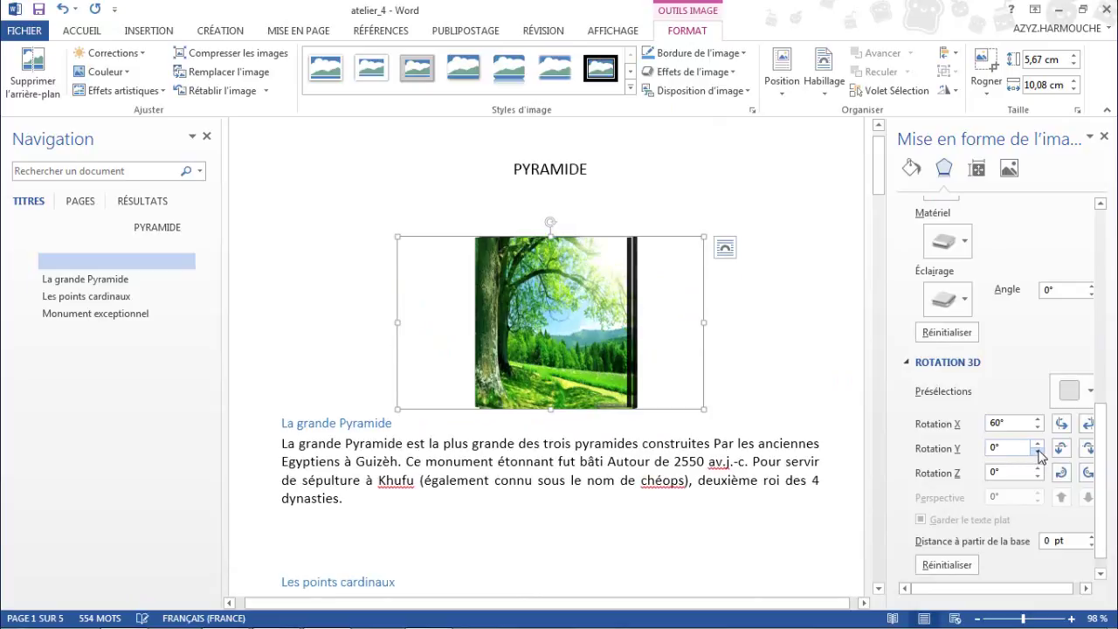